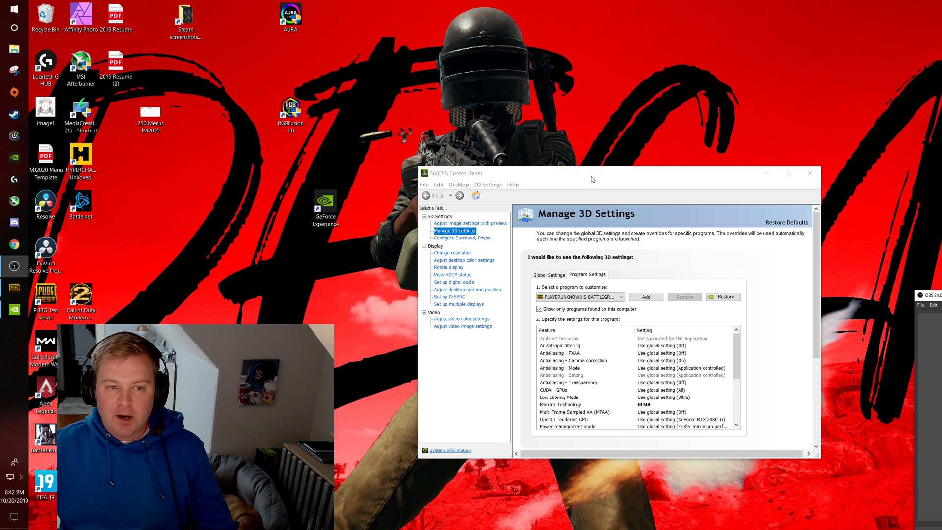
Step: Launch PUBG from the taskbar with its NVIDIA Monitor Technology profile set to ULMB
click(14, 289)
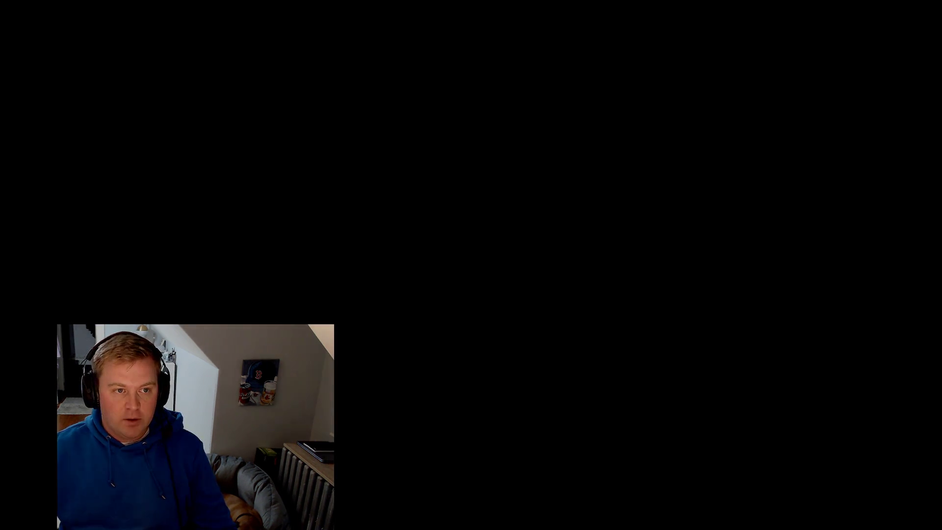
Step: Return to the game, lower the system volume, and walk toward the shooting range signs
key(super)
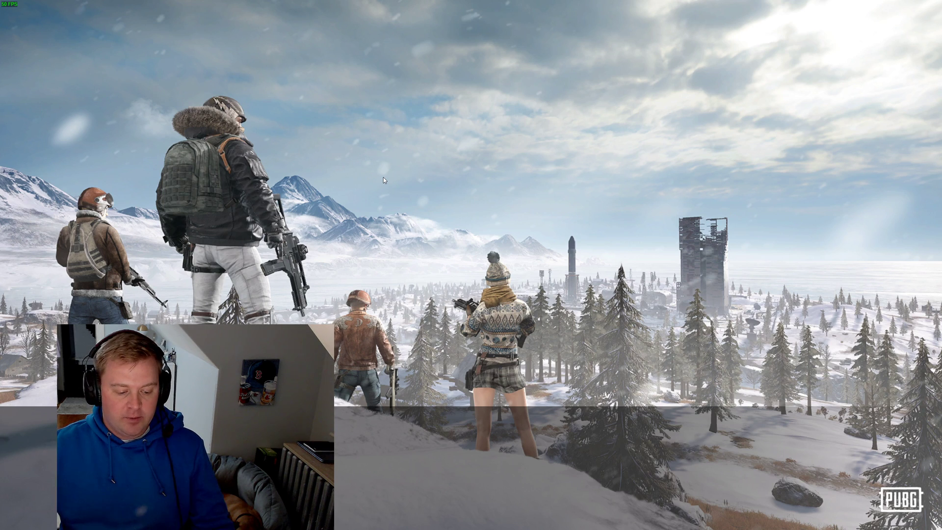
key(XF86AudioLowerVolume)
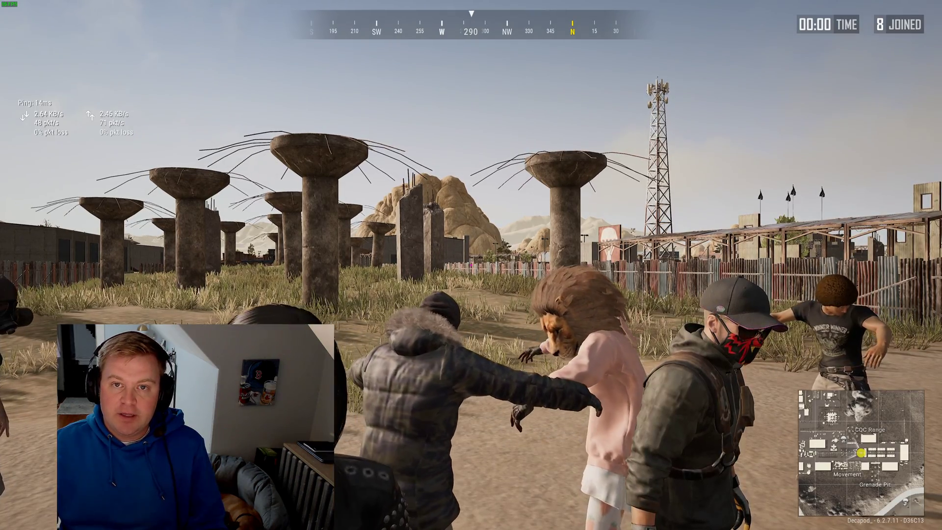
key(w)
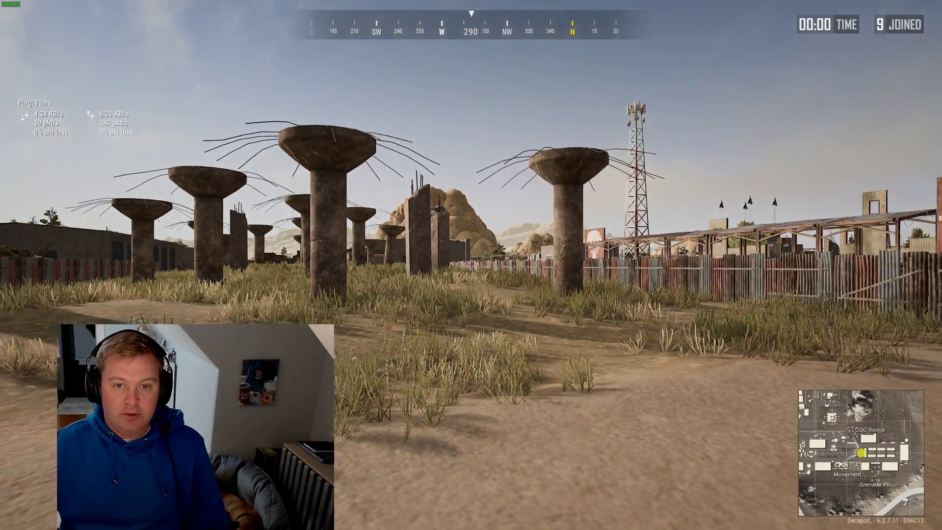
key(w)
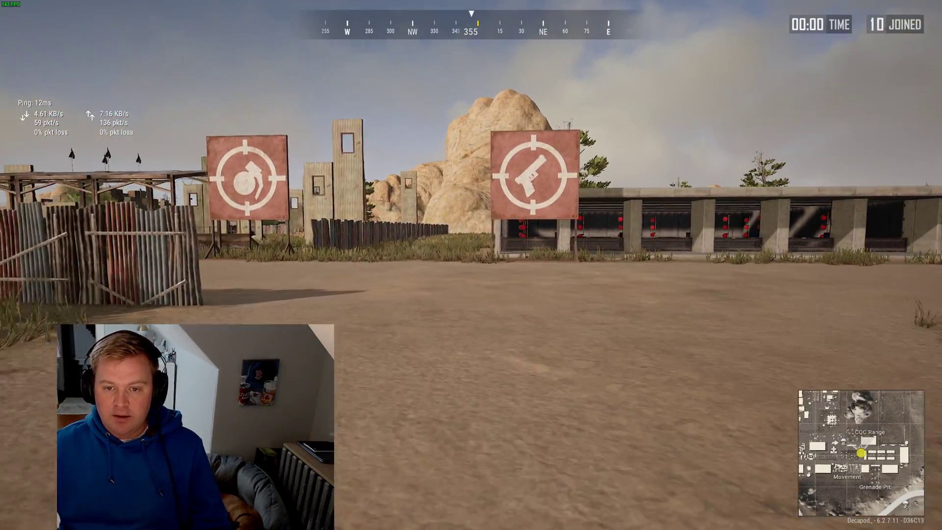
key(w)
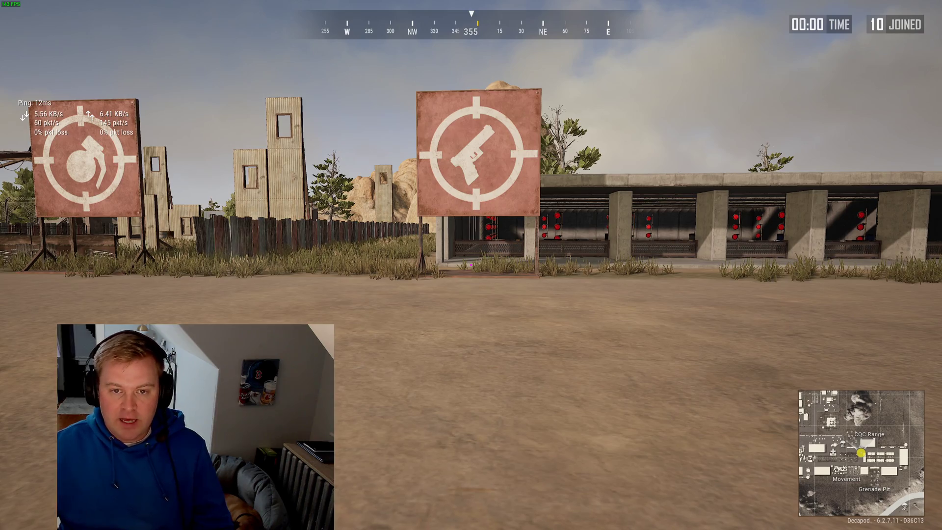
Step: Approach the pistol range sign, then leave the game for the desktop
key(w)
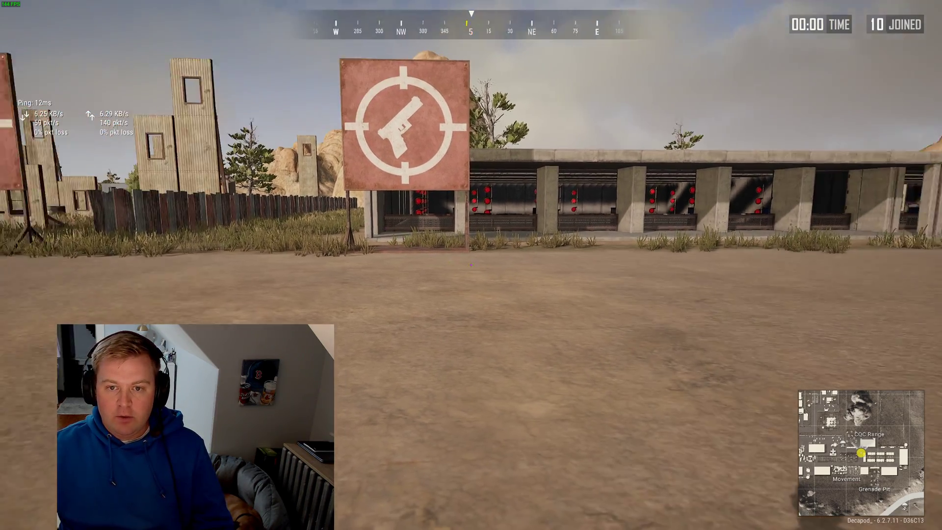
key(d)
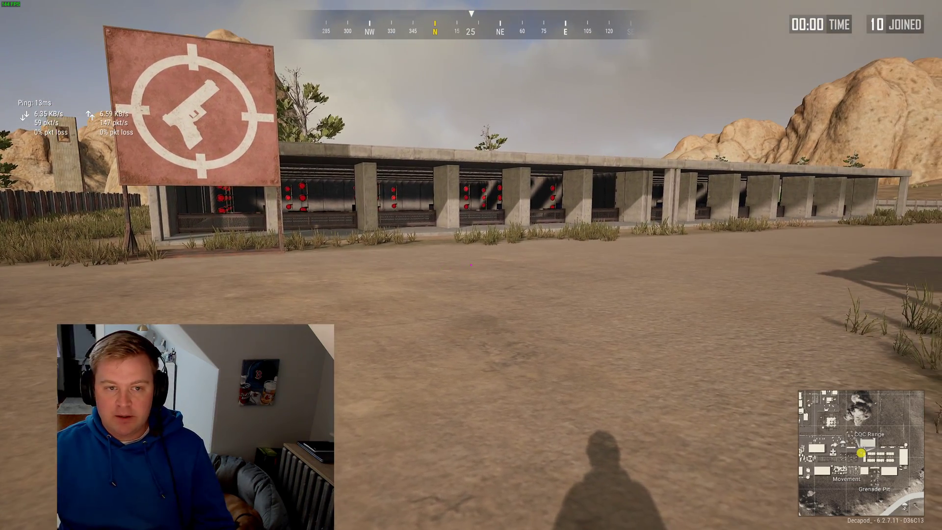
key(w)
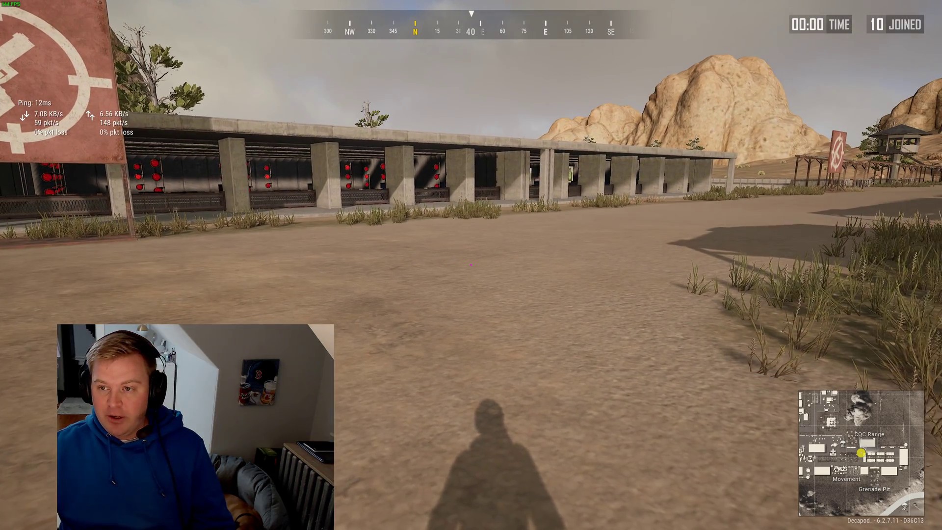
key(super)
key(super)
key(alt+Tab)
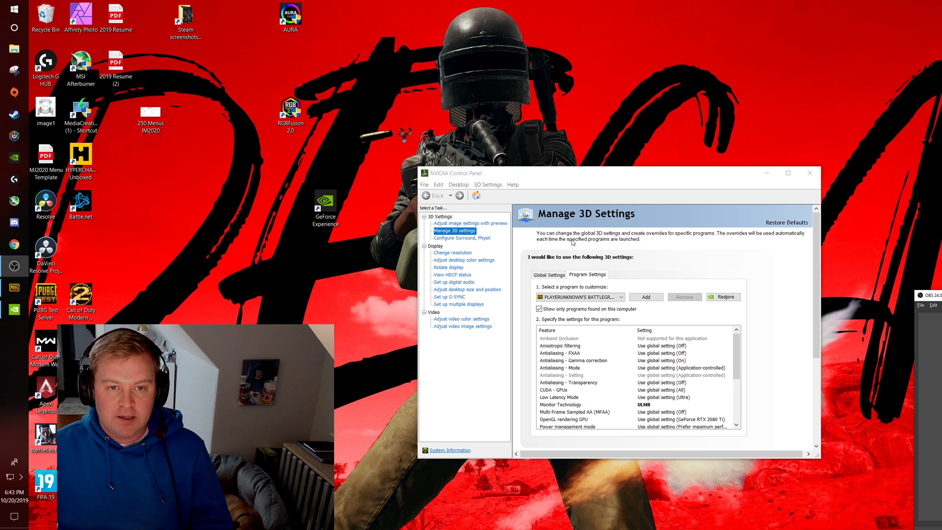
Step: Set Monitor Technology to ULMB in the NVIDIA Global Settings
click(550, 275)
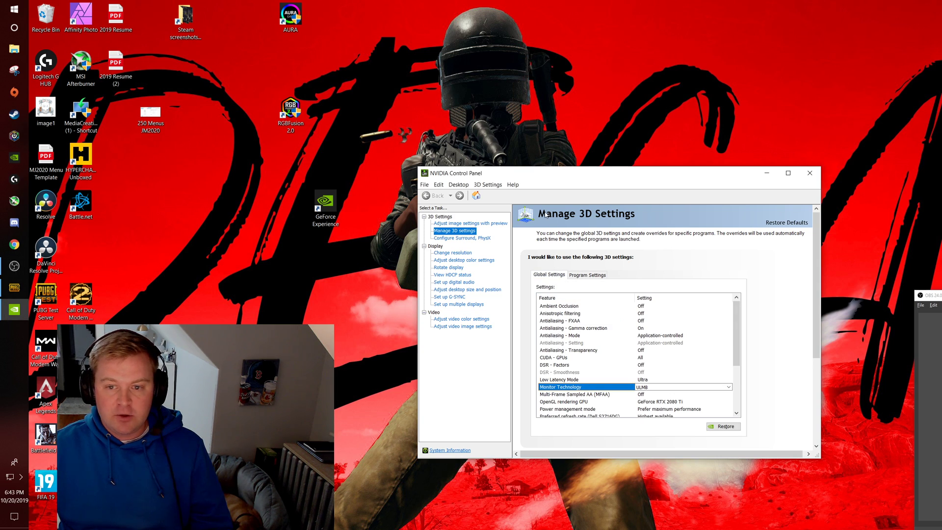
drag(593, 183, 460, 144)
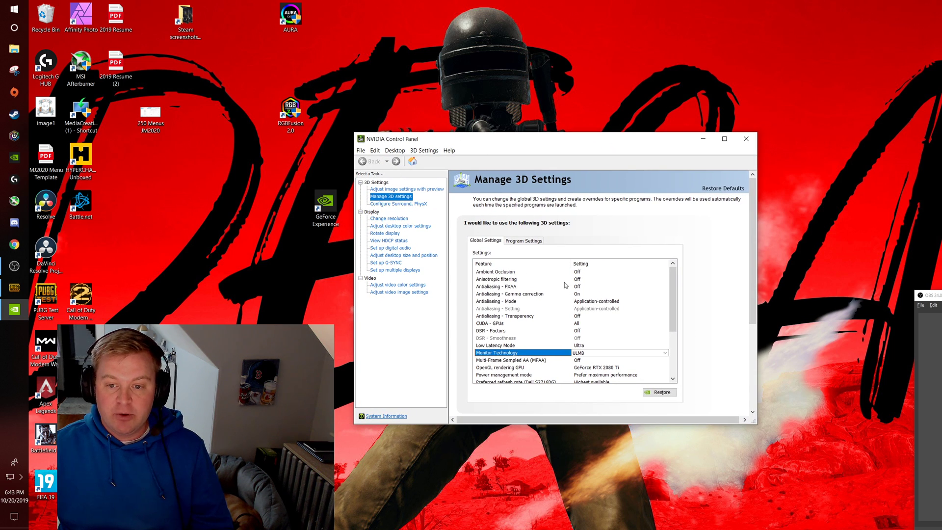
click(600, 353)
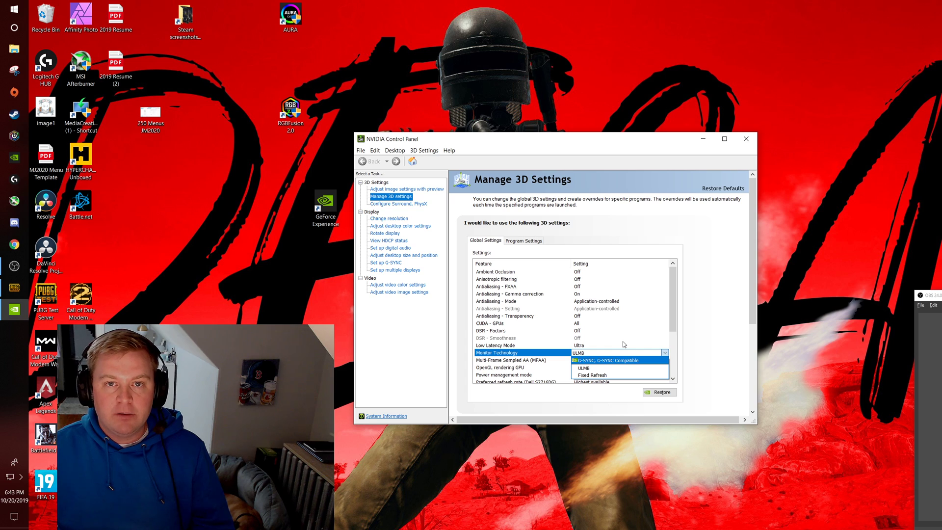
click(617, 370)
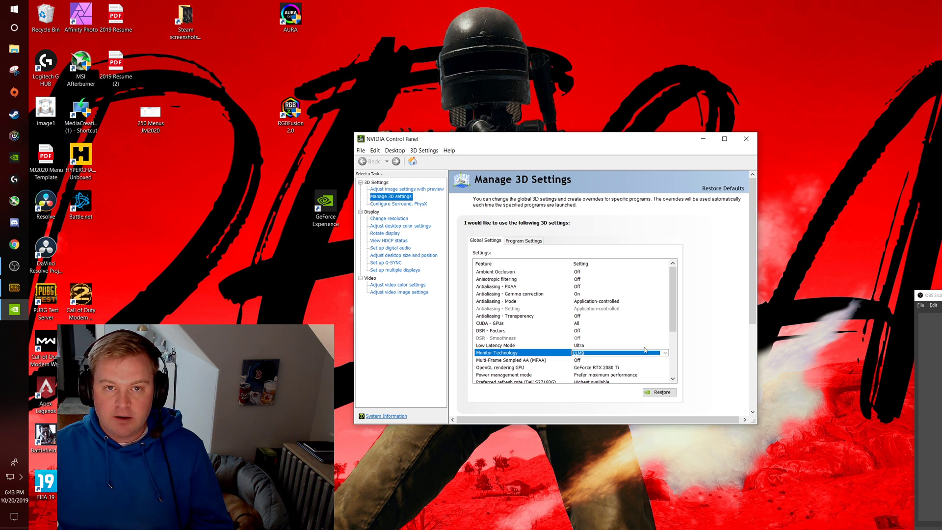
scroll(658, 363, down, 3)
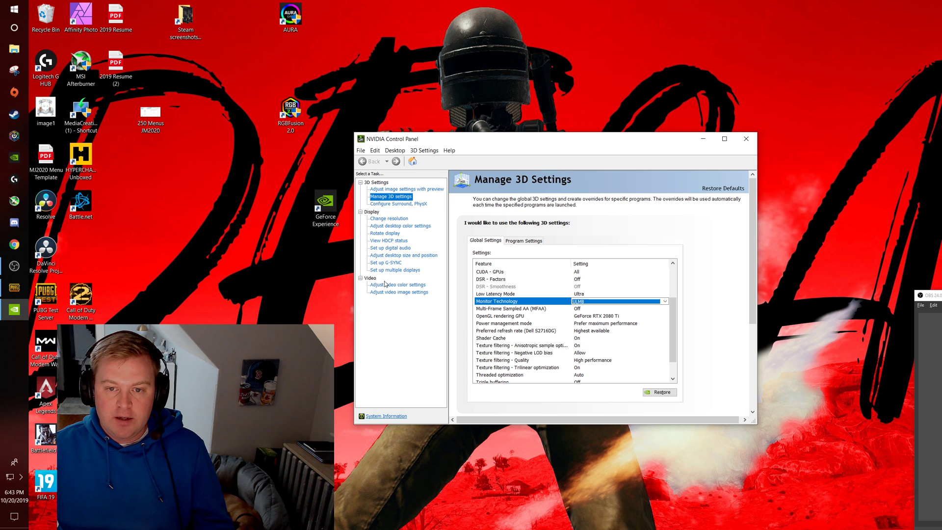
Step: Confirm PLAYERUNKNOWN'S BATTLEGROUNDS is selected and its Monitor Technology stays ULMB
click(521, 240)
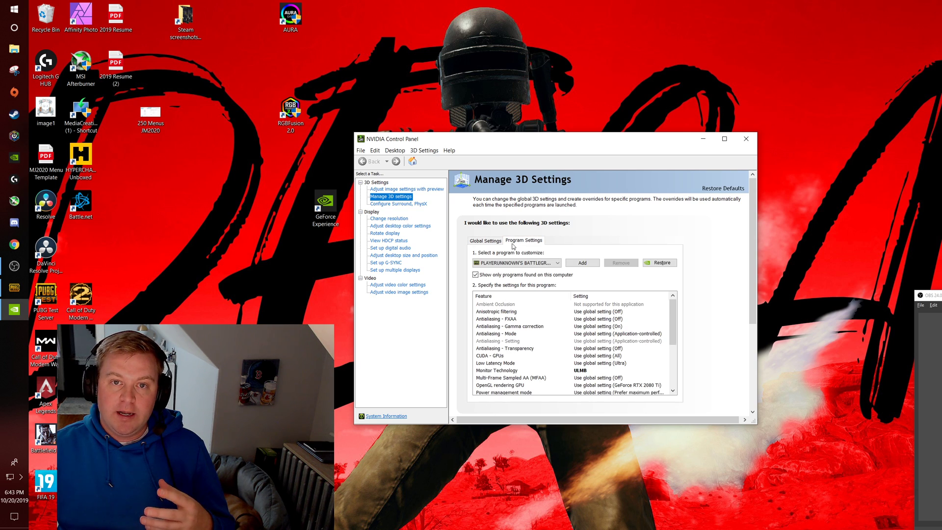
click(510, 265)
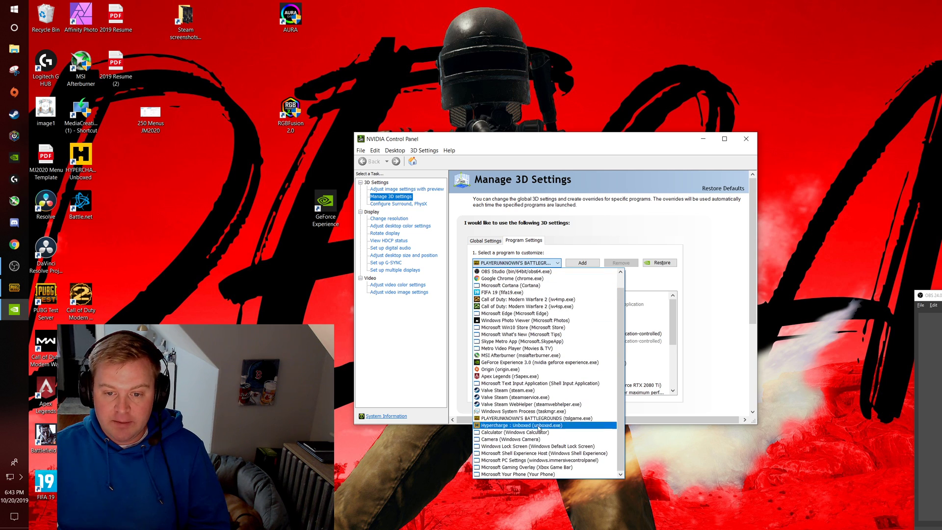
click(693, 273)
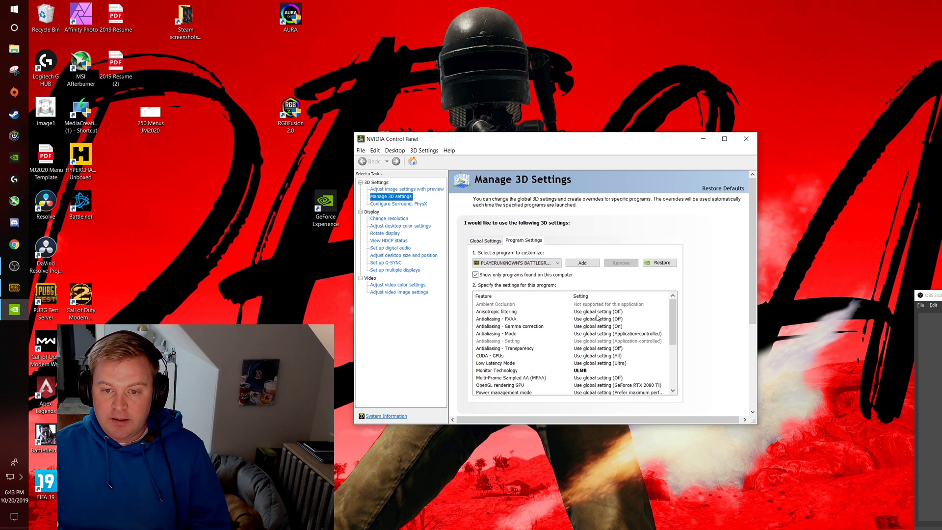
click(588, 371)
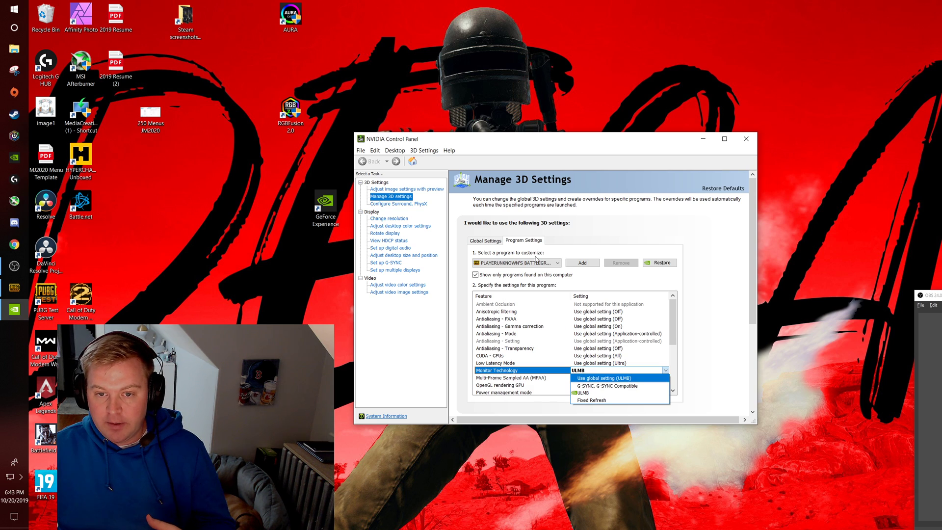
click(473, 253)
Step: Compare global and PUBG values, keep ULMB, and finish on the Global Settings
click(485, 241)
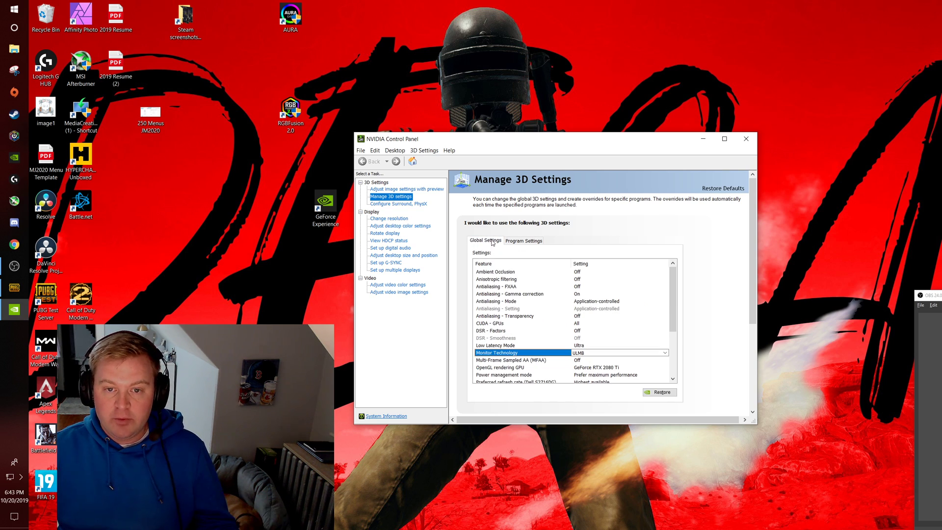
click(523, 241)
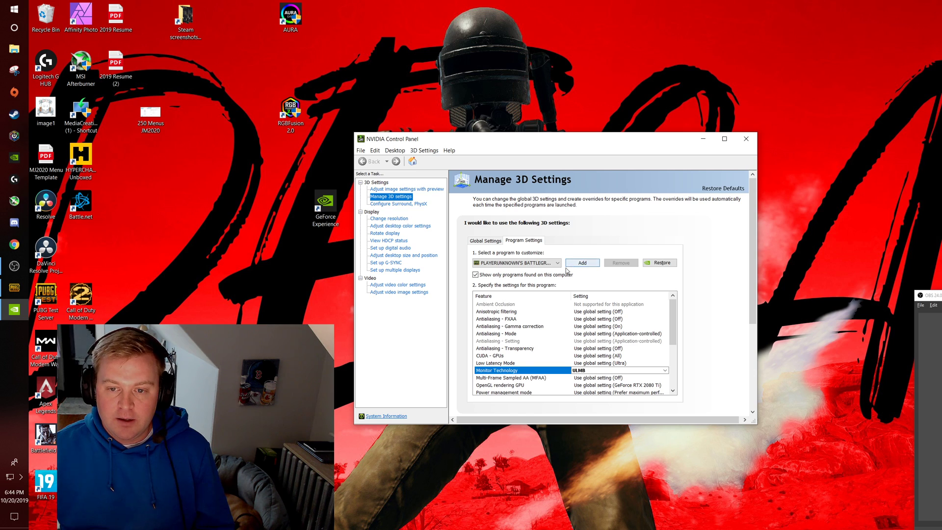
click(570, 371)
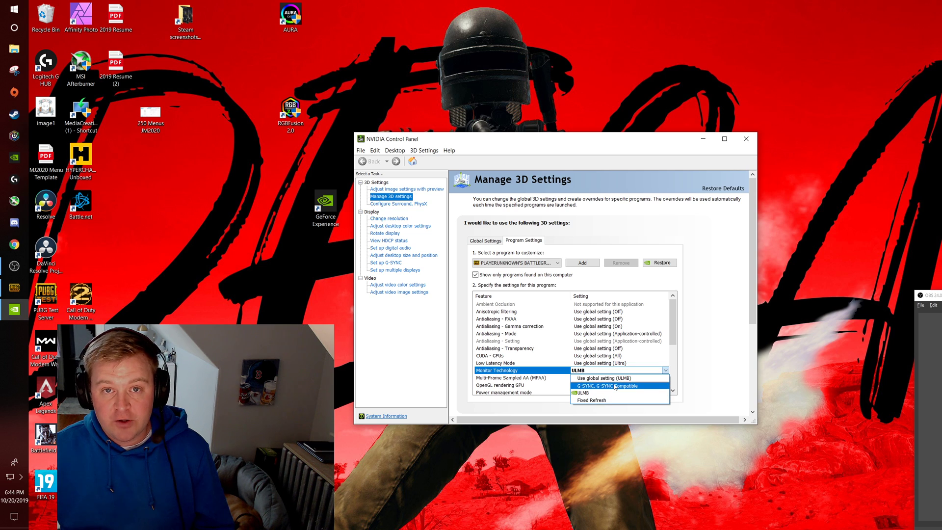
click(707, 326)
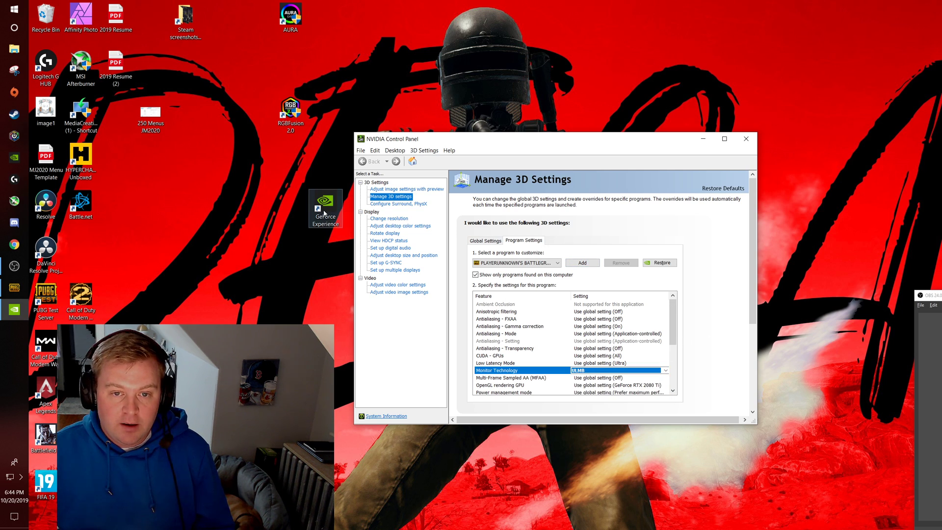
drag(631, 141, 642, 111)
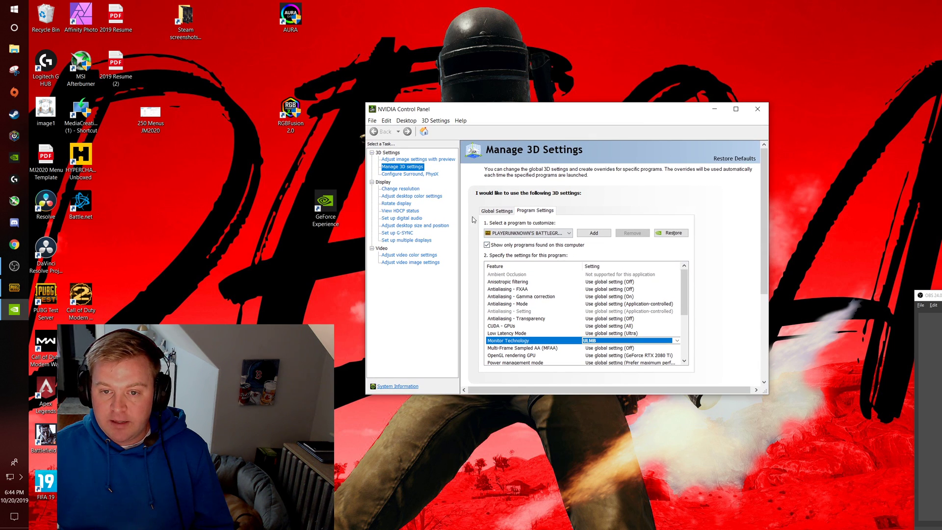
click(497, 212)
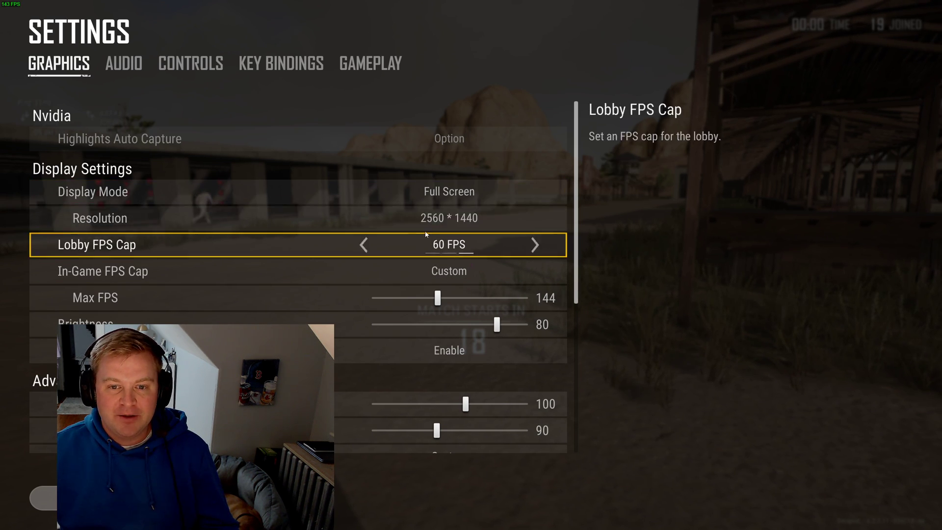
Step: Change PUBG's resolution to 1920 * 1080, then back to 2560 * 1440
click(250, 216)
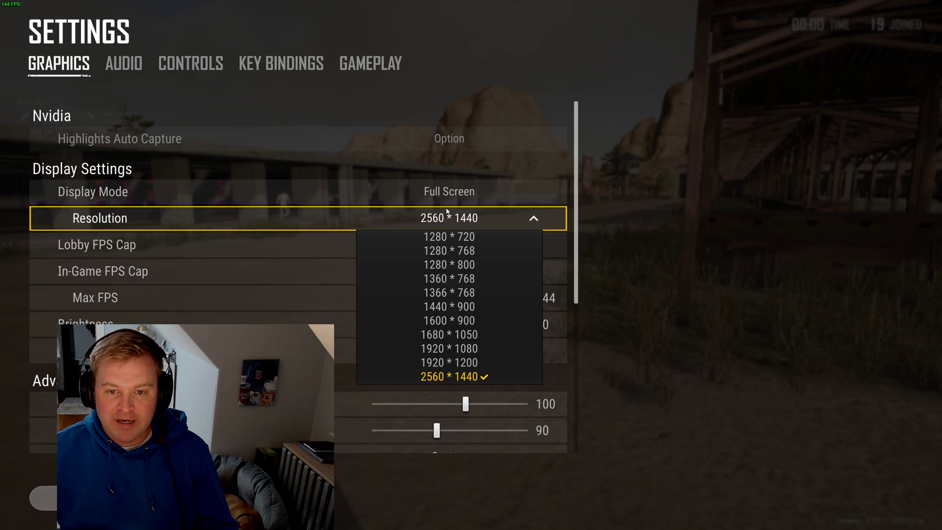
click(449, 348)
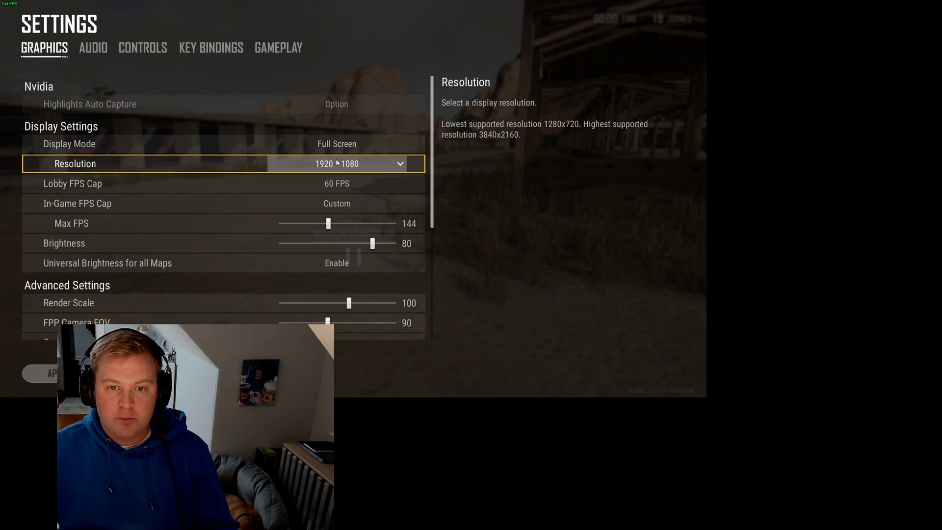
click(337, 164)
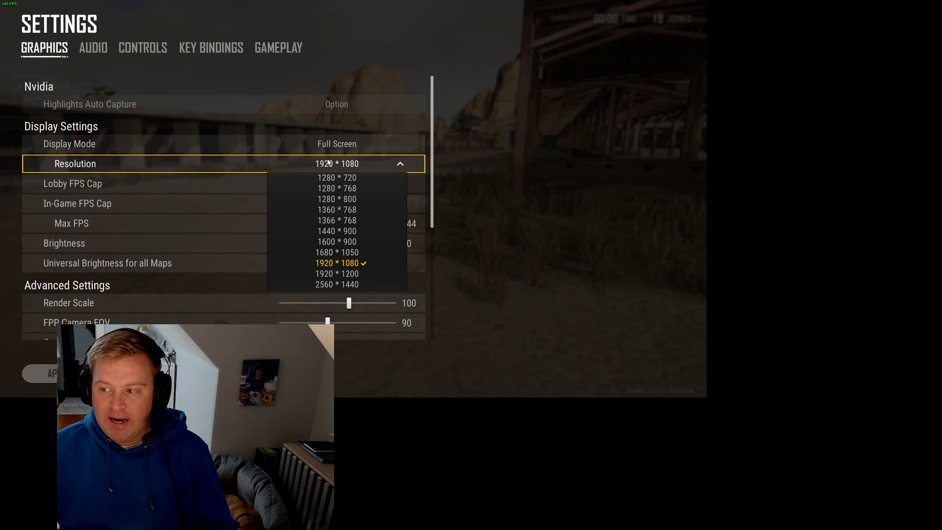
click(347, 285)
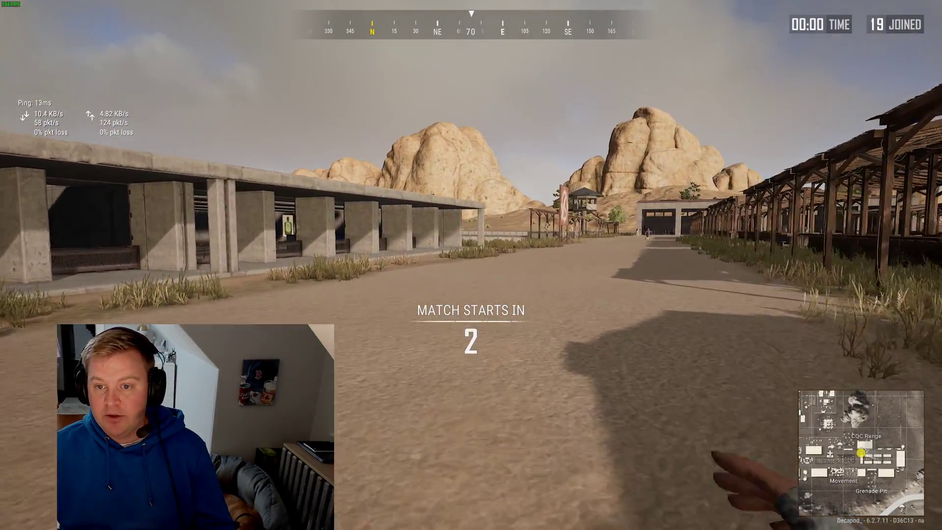
Step: Walk forward briefly, then check PUBG's NVIDIA program settings still show ULMB
key(w)
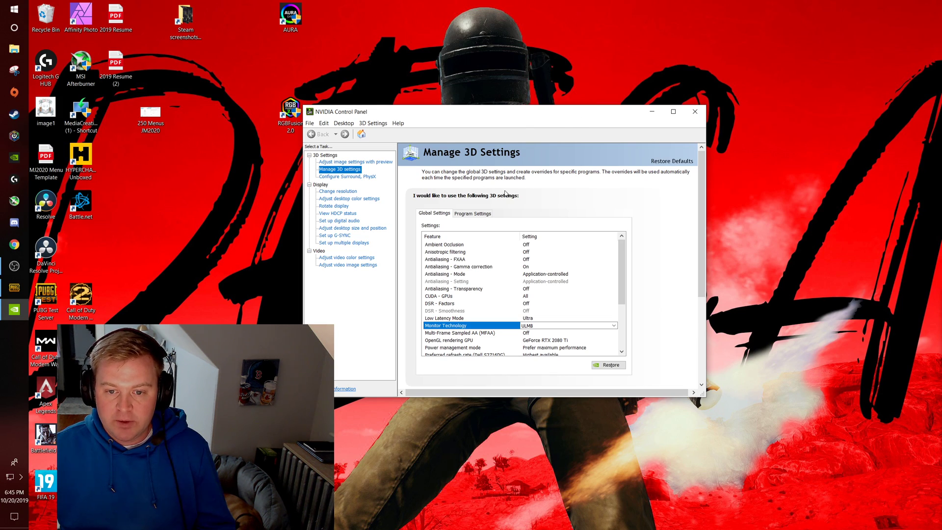
click(536, 327)
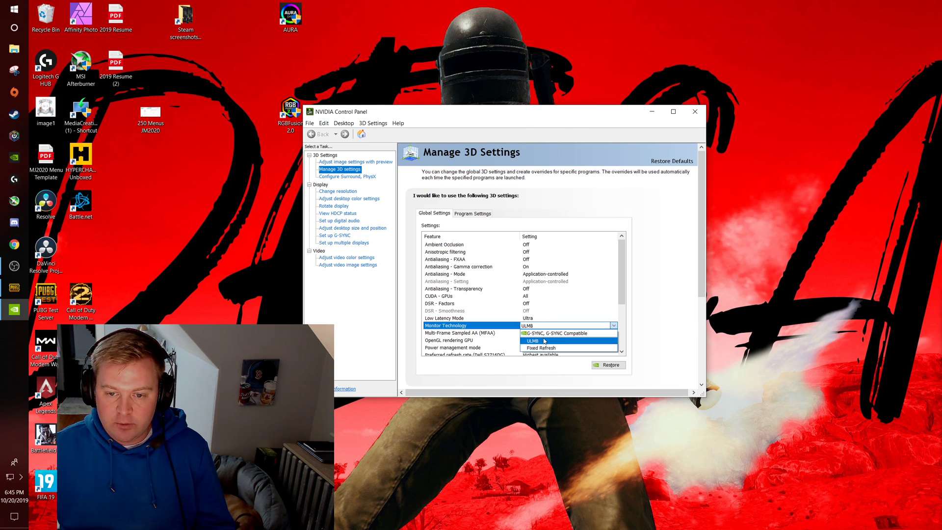
click(473, 213)
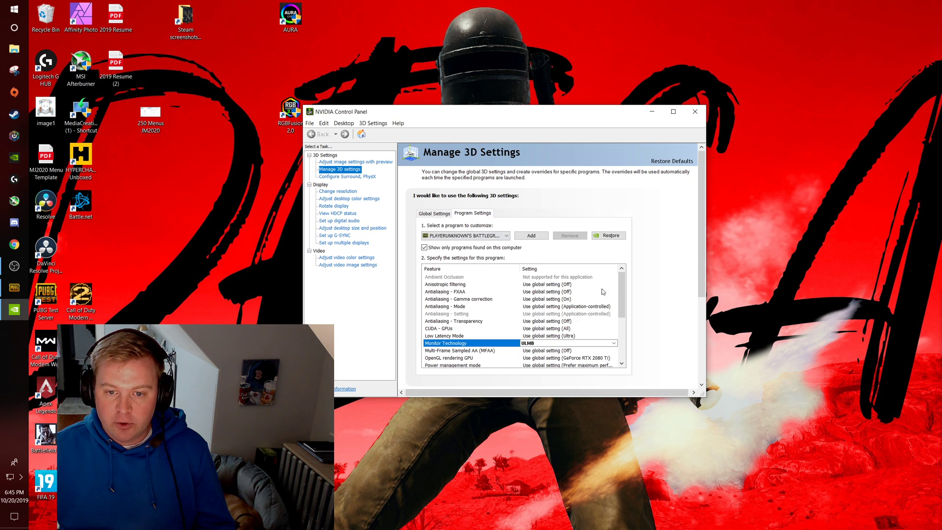